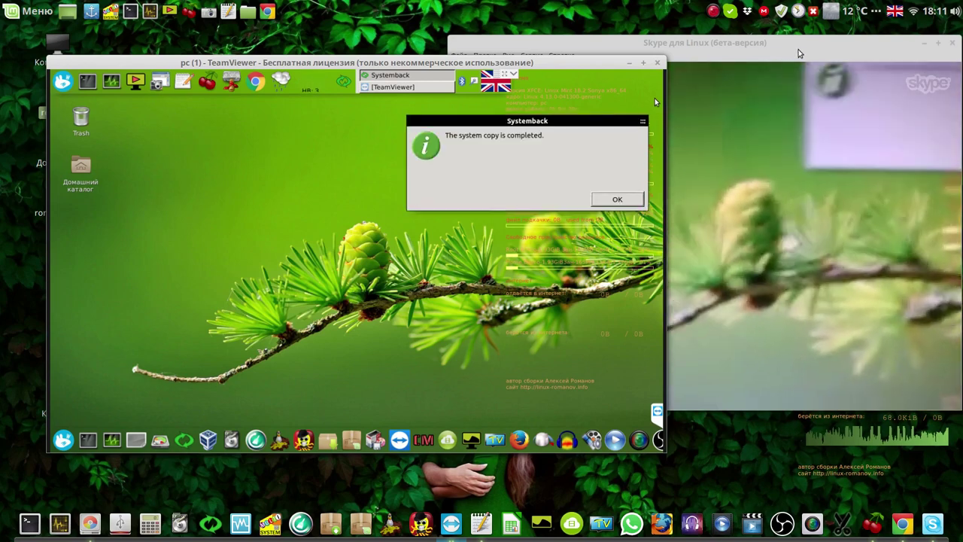
Dismiss the Systemback completion message and shut down the remote computer from its session menu
{"action": "left_click", "coordinate": [617, 199]}
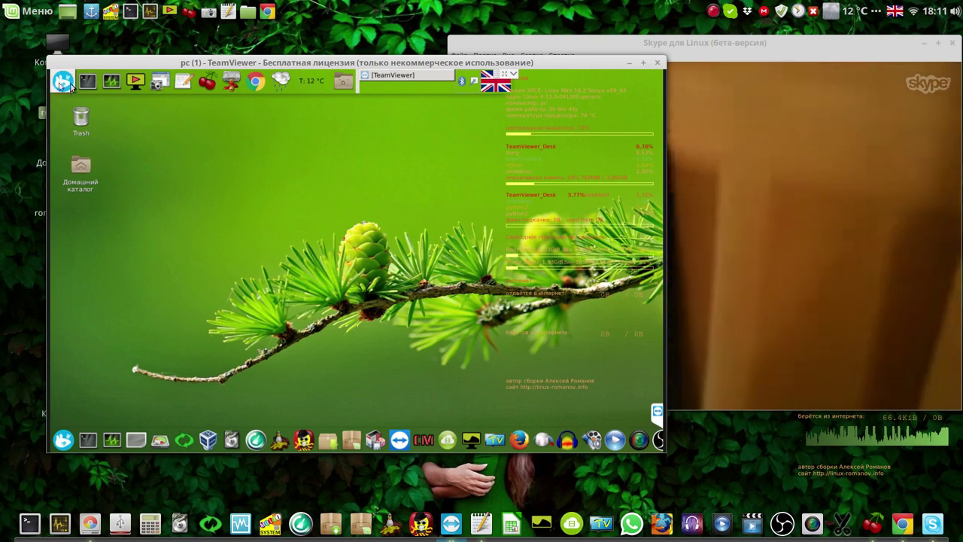
{"action": "left_click", "coordinate": [64, 82]}
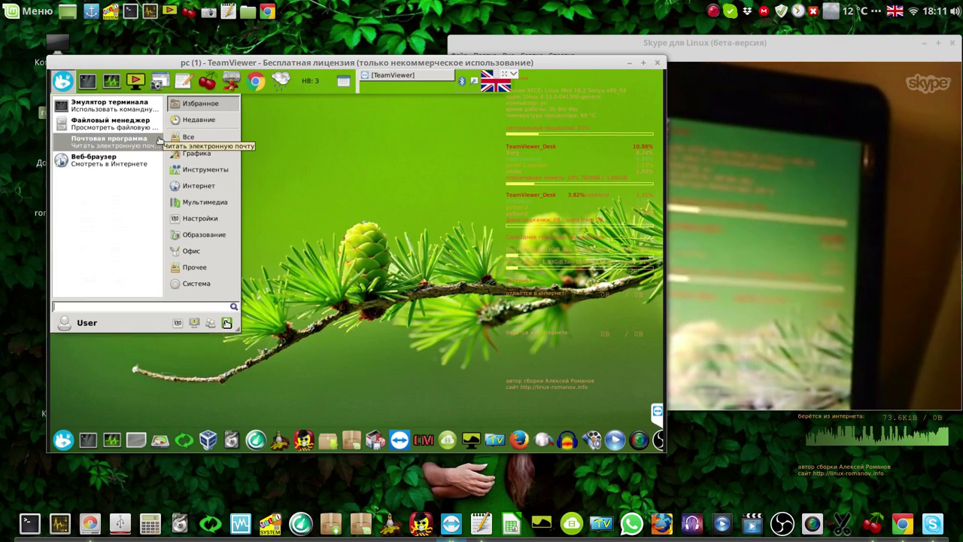
{"action": "left_click", "coordinate": [227, 323]}
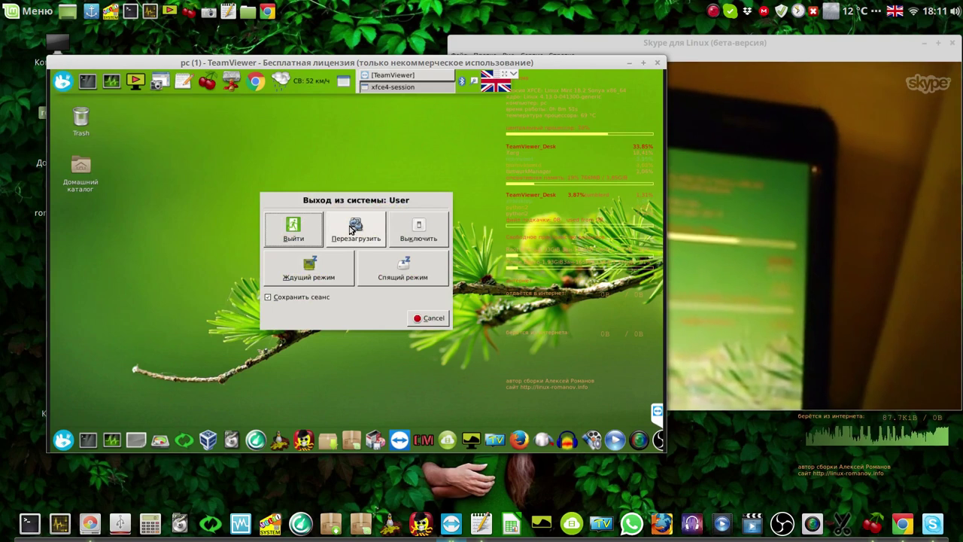
{"action": "left_click", "coordinate": [414, 231]}
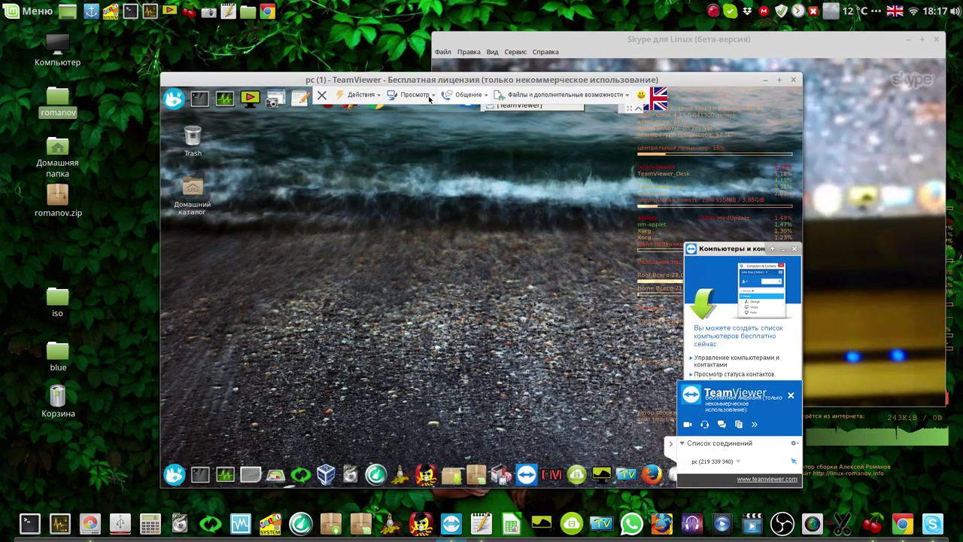
Enable showing the remote computer's cursor in the TeamViewer session's view options
{"action": "left_click", "coordinate": [430, 99]}
{"action": "left_click", "coordinate": [496, 125]}
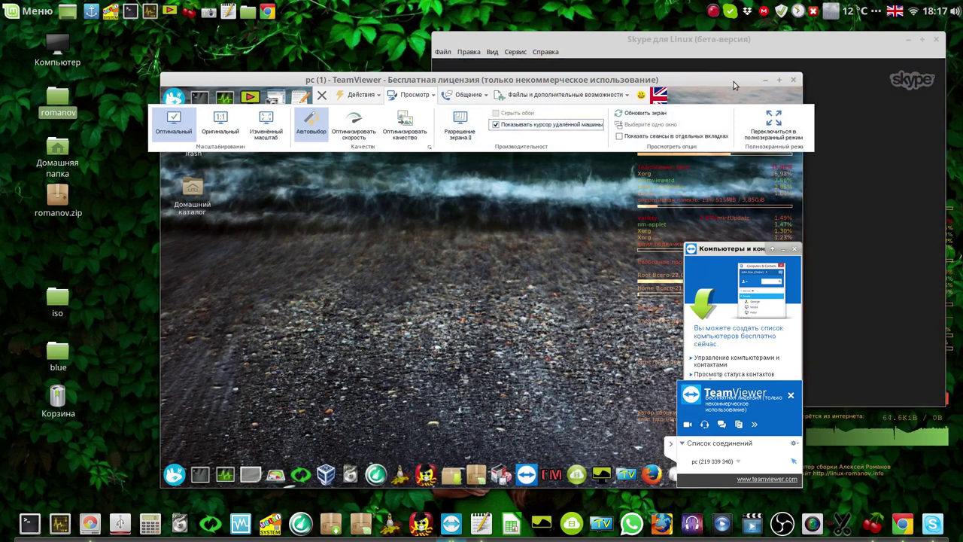
Close the computers and contacts window, minimise Skype, and move the remote session window up and to the left
{"action": "left_click", "coordinate": [795, 250]}
{"action": "left_click", "coordinate": [910, 43]}
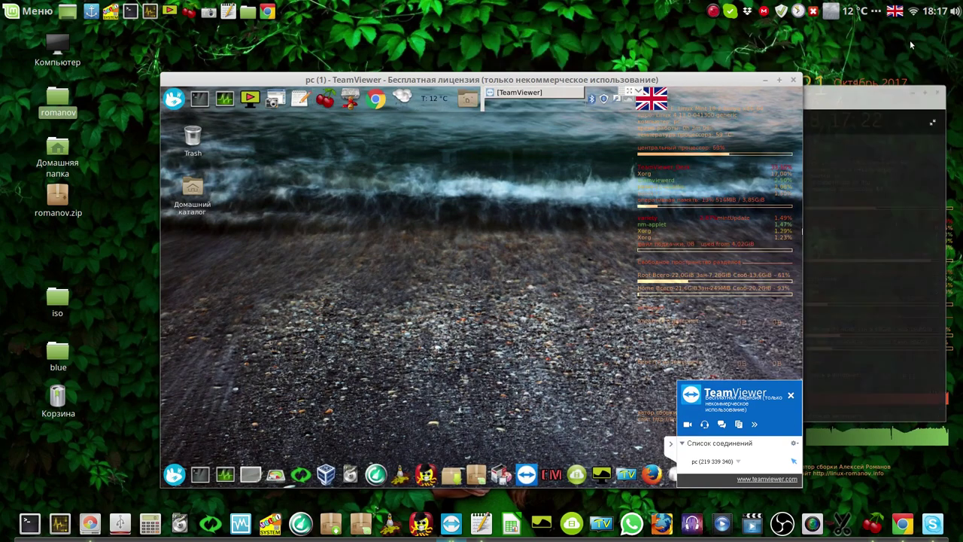
{"action": "left_click_drag", "start_coordinate": [730, 78], "coordinate": [673, 48]}
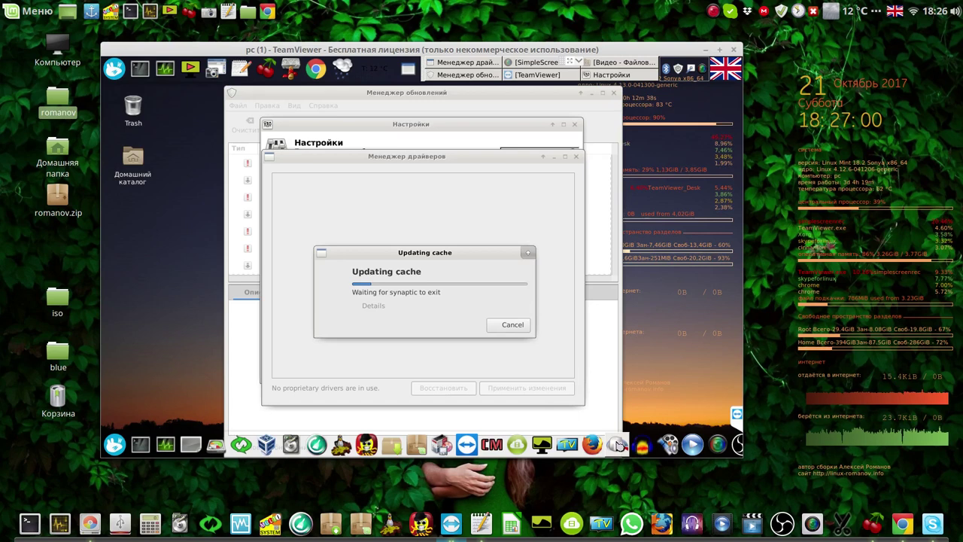
Open the remote computer's volume settings and raise the plugged-in microphone's input level to about 65%
{"action": "left_click", "coordinate": [618, 445]}
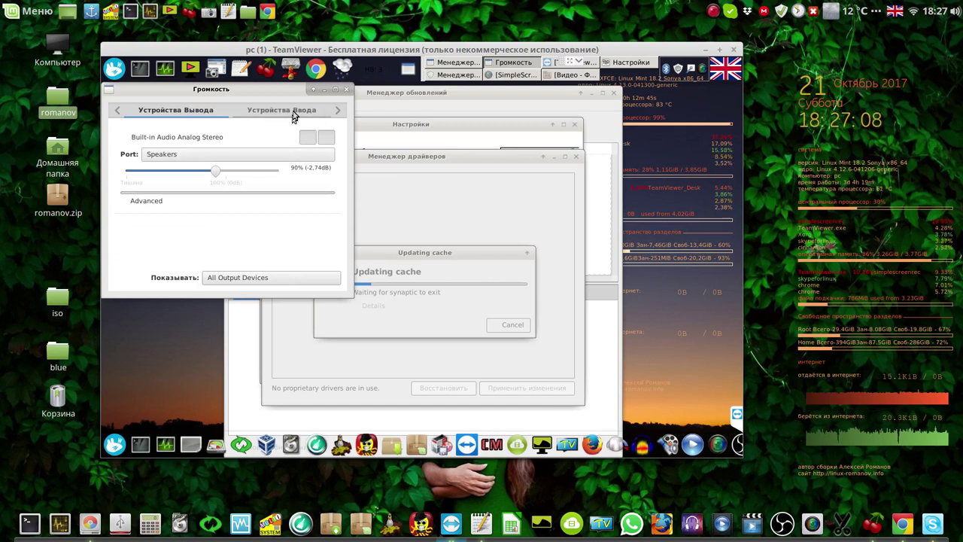
{"action": "left_click", "coordinate": [295, 112]}
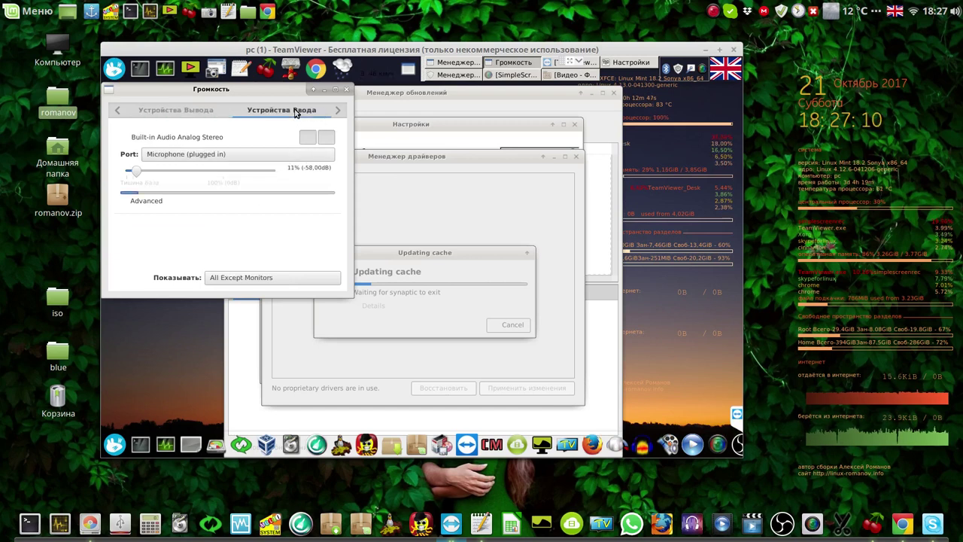
{"action": "left_click_drag", "start_coordinate": [135, 171], "coordinate": [180, 177]}
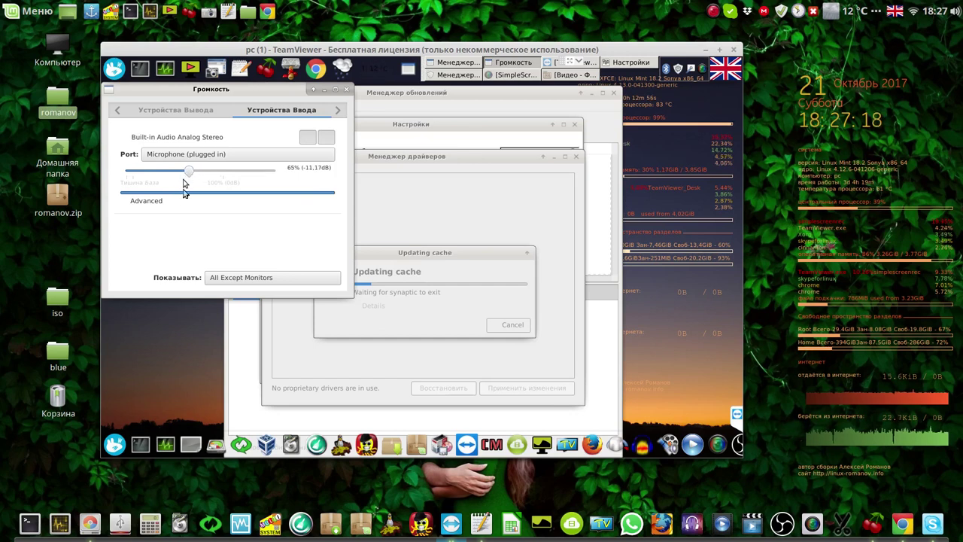
{"action": "left_click_drag", "start_coordinate": [188, 175], "coordinate": [187, 175]}
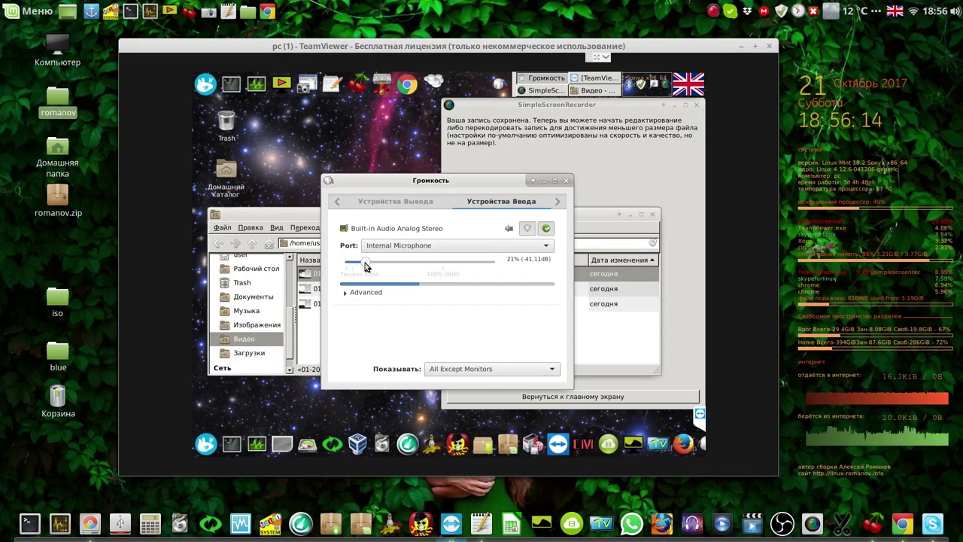
Set the internal microphone's input level to 21% and expand its advanced options
{"action": "left_click_drag", "start_coordinate": [365, 264], "coordinate": [363, 264]}
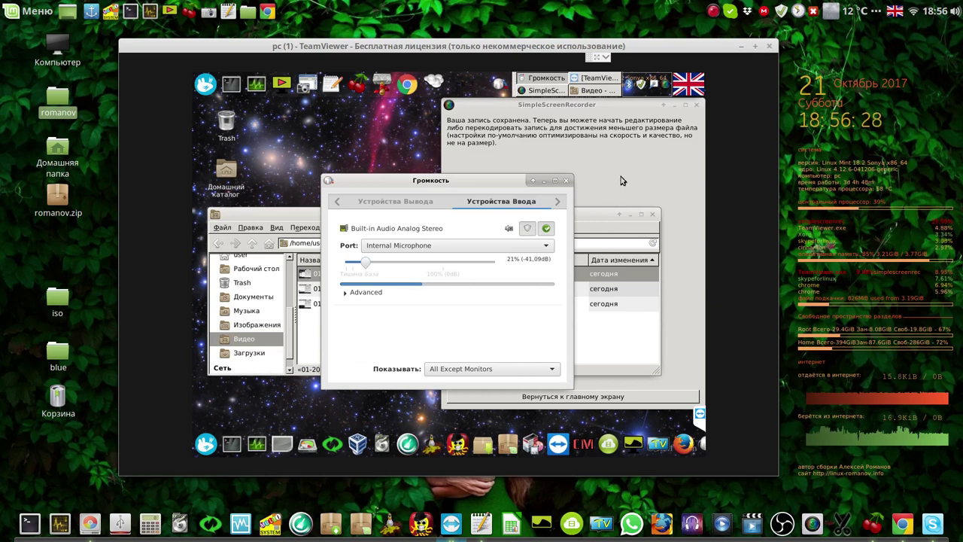
{"action": "left_click", "coordinate": [347, 292]}
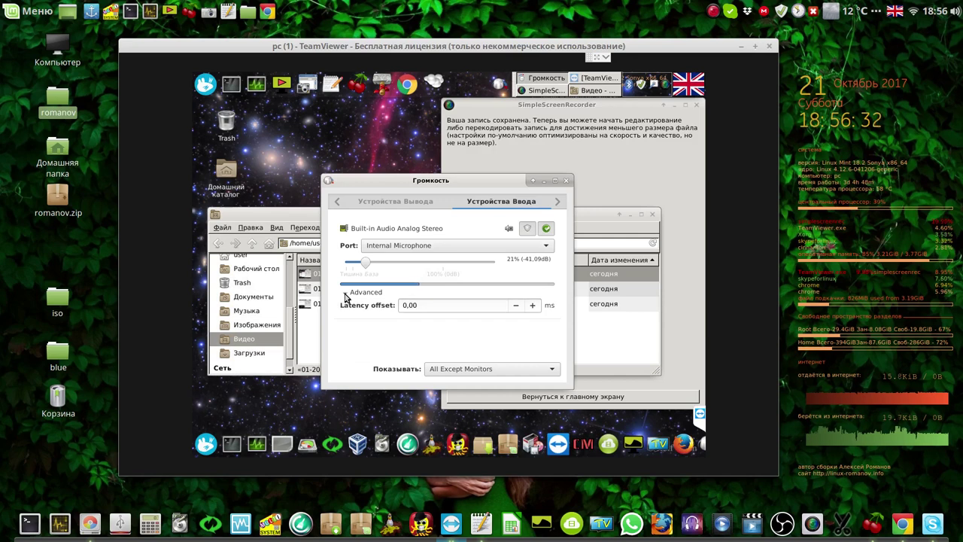
Start a new test recording in SimpleScreenRecorder, keeping the existing full-screen, ALSA audio and YouTube output profile settings
{"action": "left_click", "coordinate": [665, 180]}
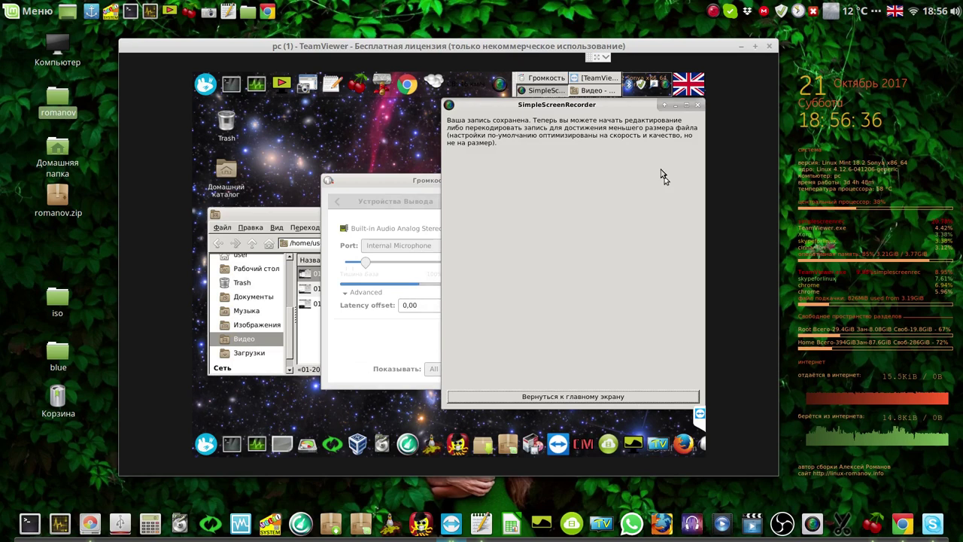
{"action": "left_click", "coordinate": [628, 397]}
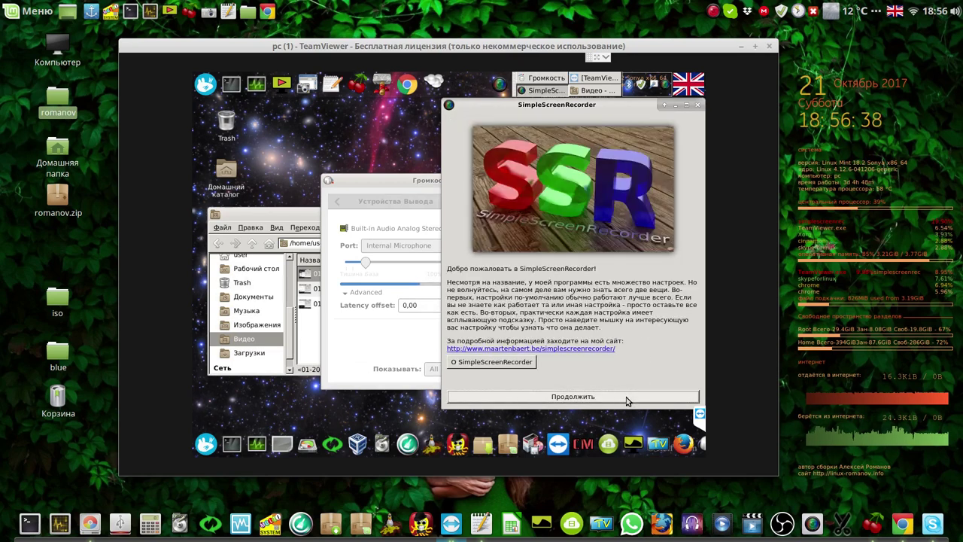
{"action": "left_click", "coordinate": [628, 396]}
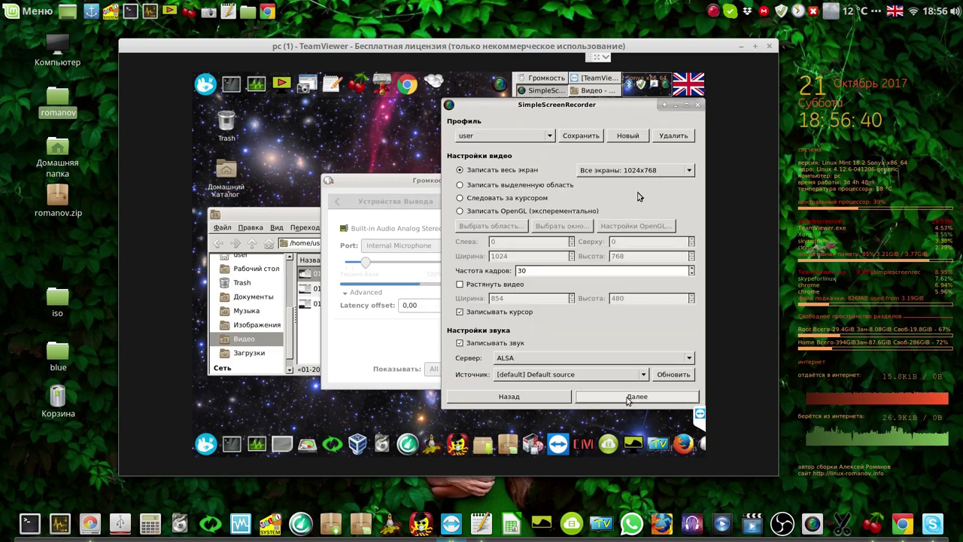
{"action": "left_click", "coordinate": [624, 399]}
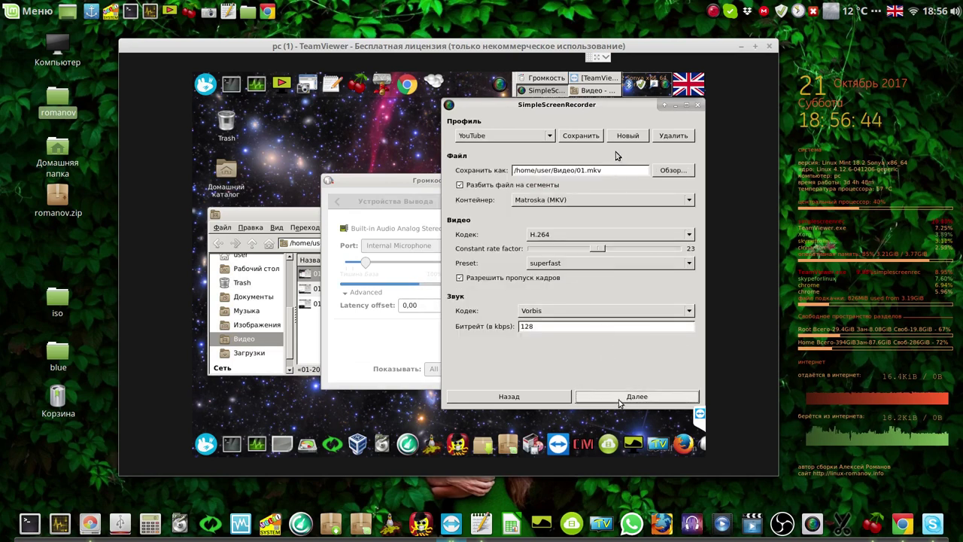
{"action": "left_click", "coordinate": [619, 399]}
{"action": "left_click", "coordinate": [613, 136]}
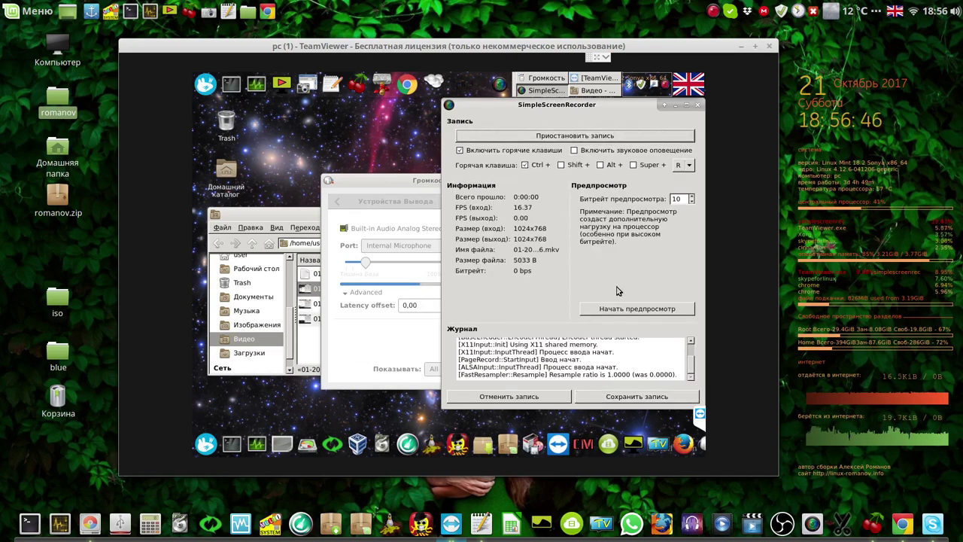
Collapse the microphone's advanced options, and stop and save the test recording
{"action": "left_click", "coordinate": [385, 179]}
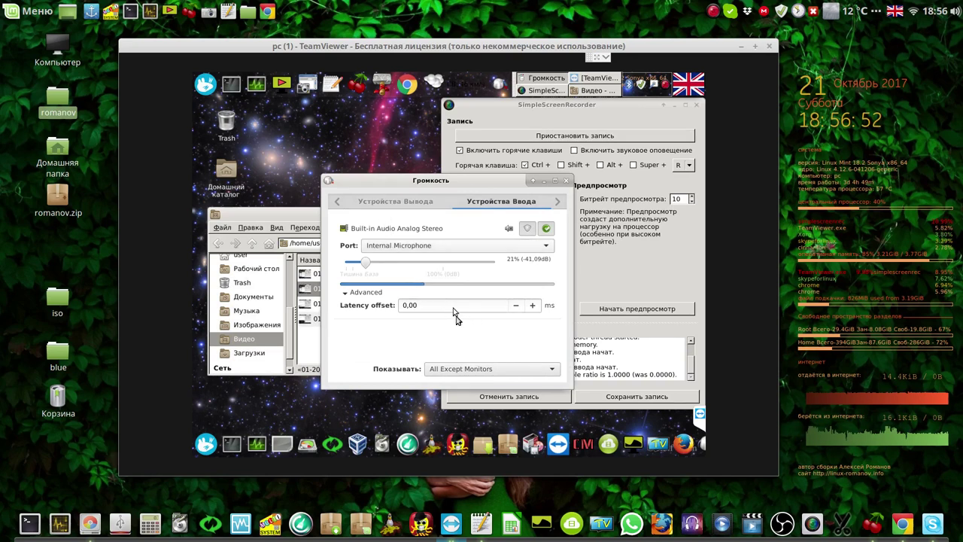
{"action": "left_click", "coordinate": [344, 298]}
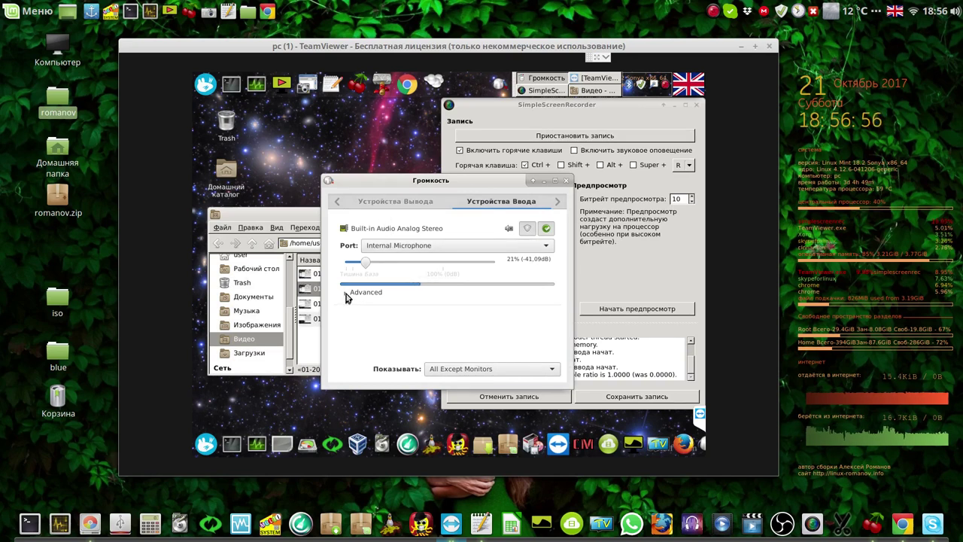
{"action": "left_click", "coordinate": [642, 137]}
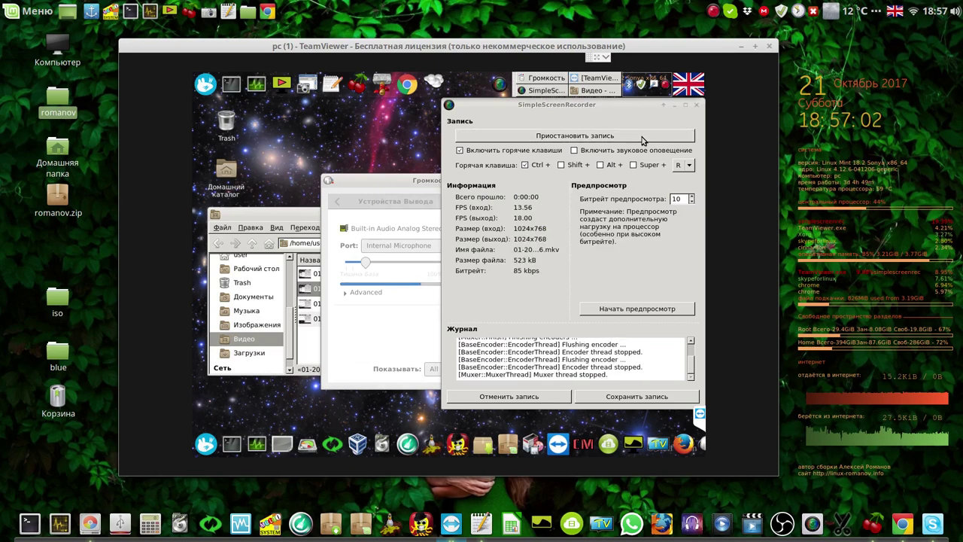
{"action": "left_click", "coordinate": [636, 398]}
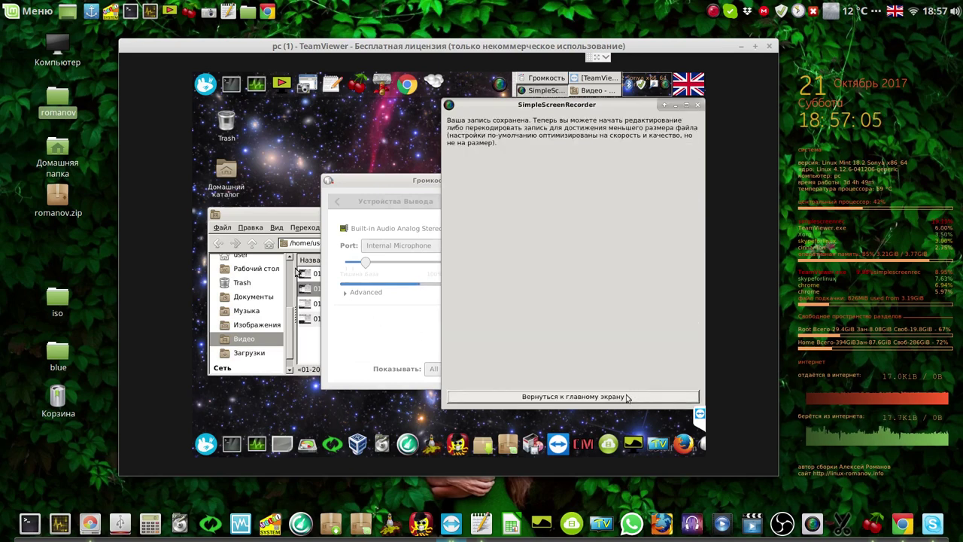
{"action": "left_click", "coordinate": [267, 217]}
{"action": "left_click", "coordinate": [347, 274]}
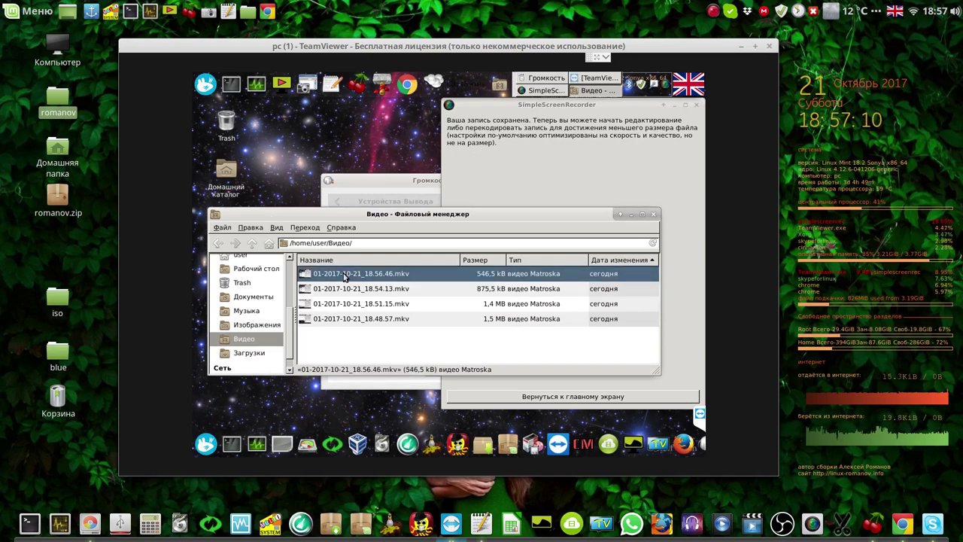
{"action": "double_click", "coordinate": [345, 274]}
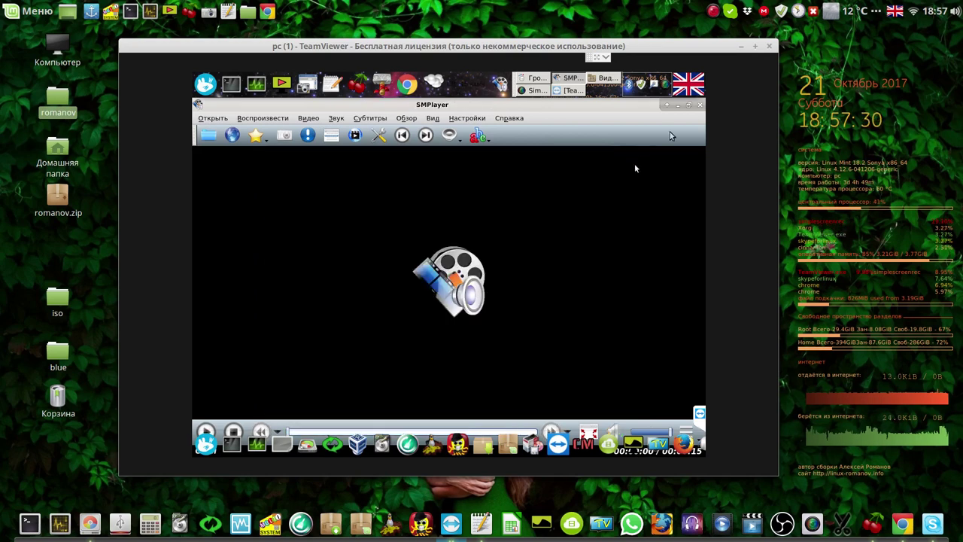
{"action": "left_click", "coordinate": [700, 106]}
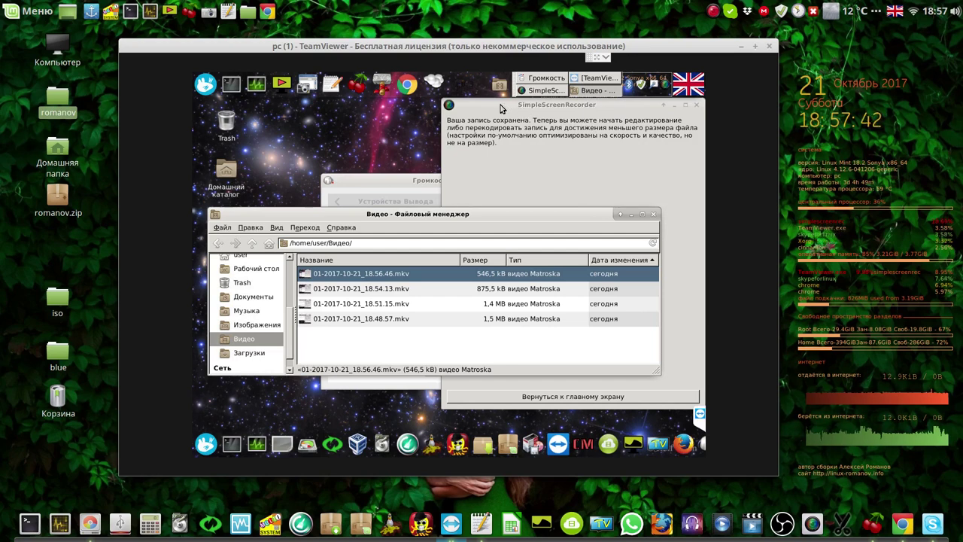
Close SimpleScreenRecorder, permanently delete all recordings in the Видео folder, and minimise the file manager
{"action": "left_click", "coordinate": [698, 108]}
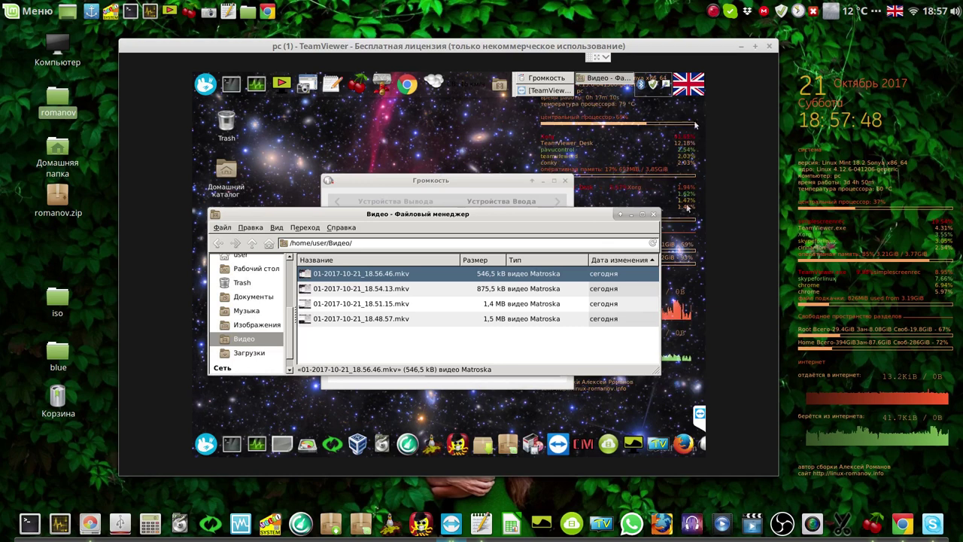
{"action": "left_click", "coordinate": [250, 228]}
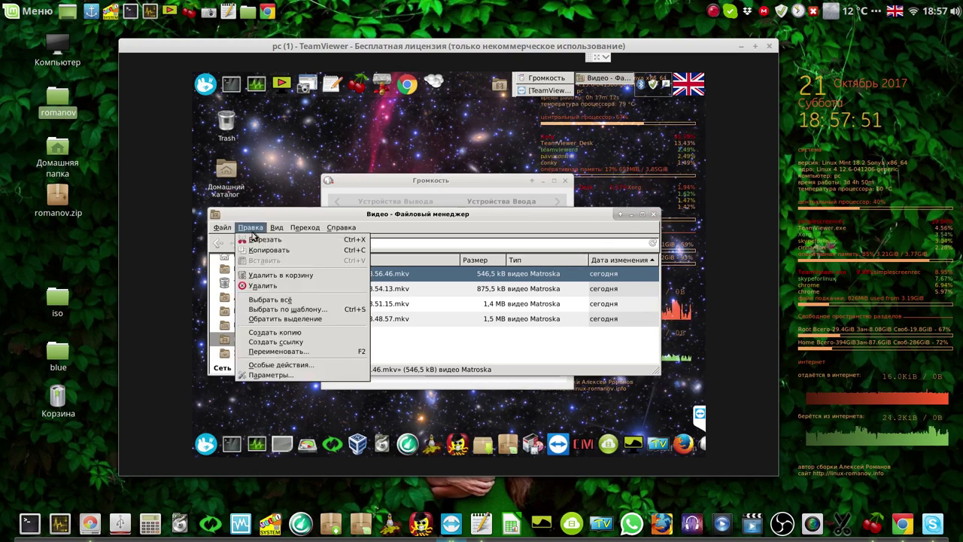
{"action": "left_click", "coordinate": [265, 301]}
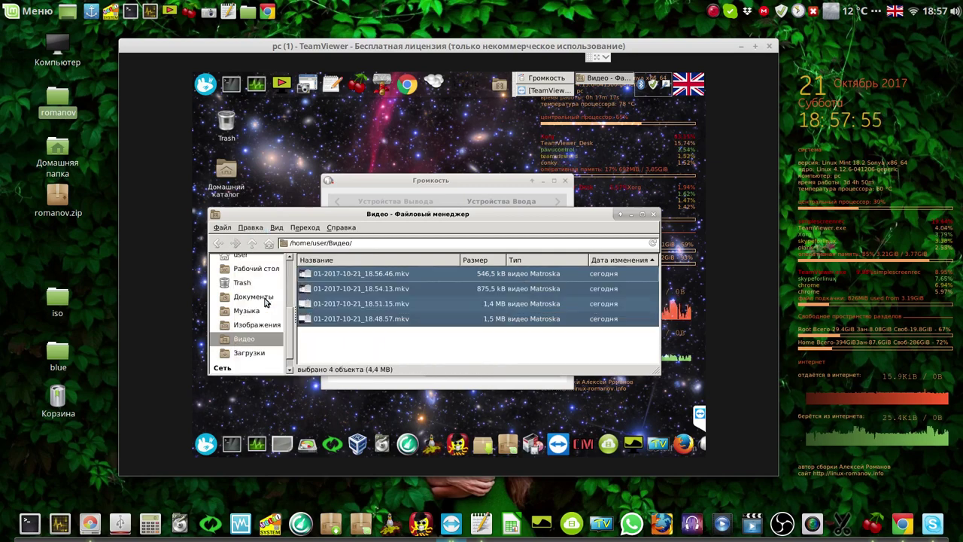
{"action": "right_click", "coordinate": [335, 290]}
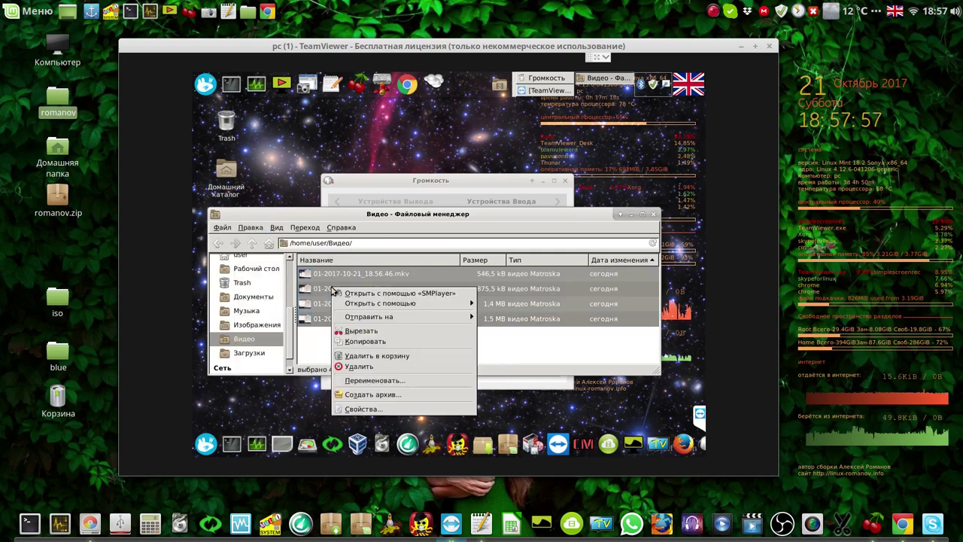
{"action": "left_click", "coordinate": [353, 368]}
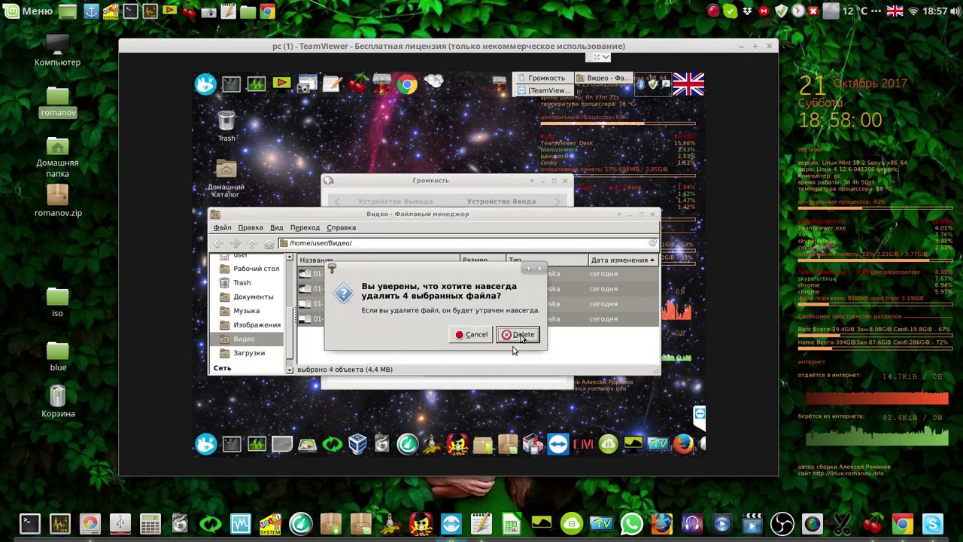
{"action": "left_click", "coordinate": [519, 334]}
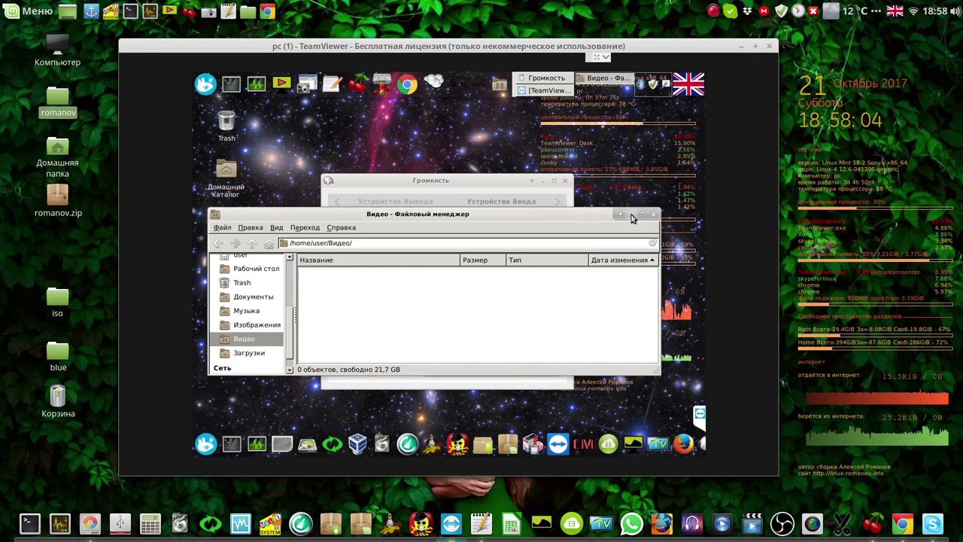
{"action": "left_click", "coordinate": [630, 215]}
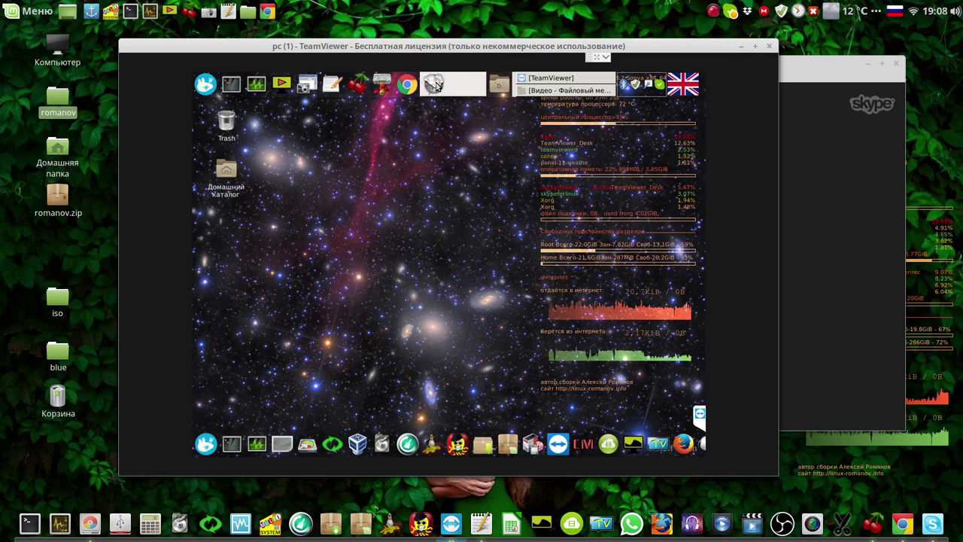
Search for bendery in the remote weather widget's properties and set its location to the second Бендеры, Moldova result
{"action": "right_click", "coordinate": [435, 84]}
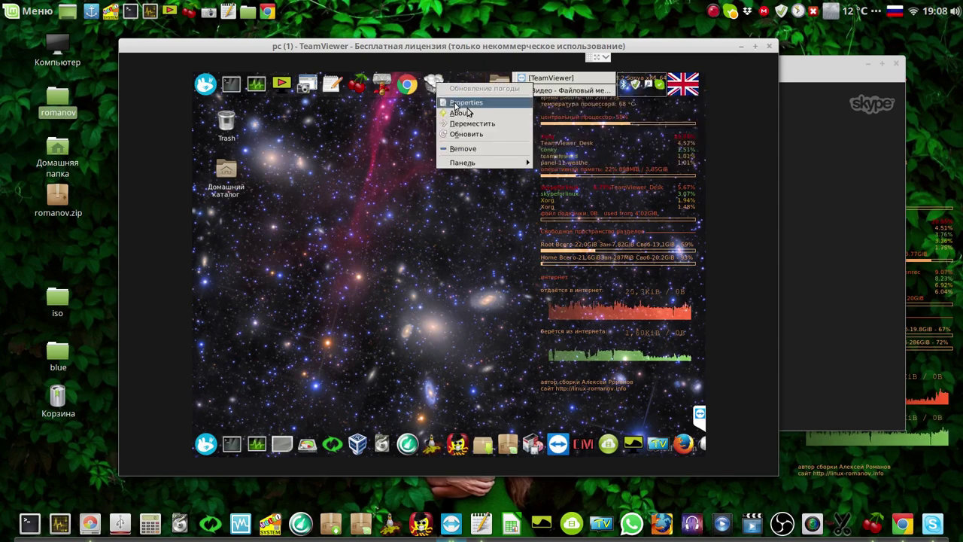
{"action": "left_click", "coordinate": [468, 108]}
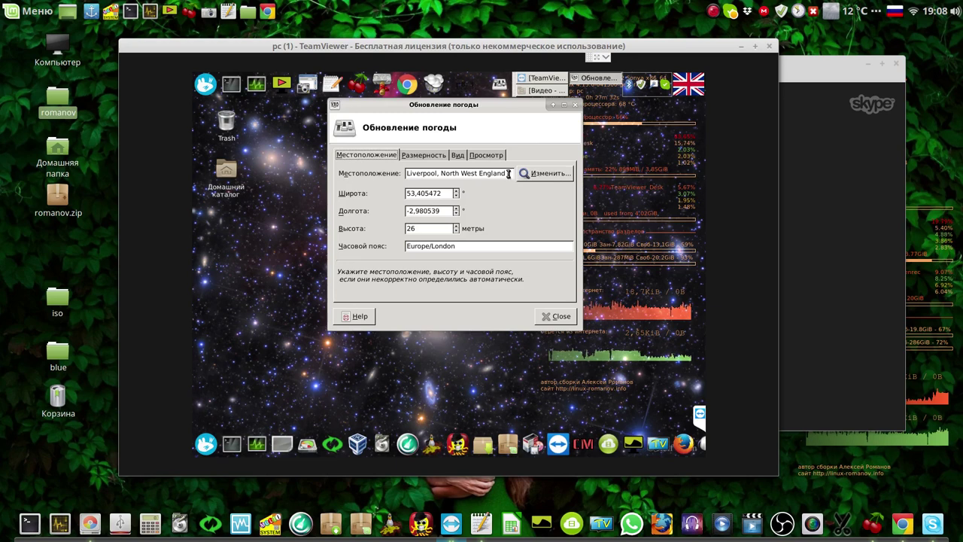
{"action": "left_click_drag", "start_coordinate": [509, 174], "coordinate": [391, 174]}
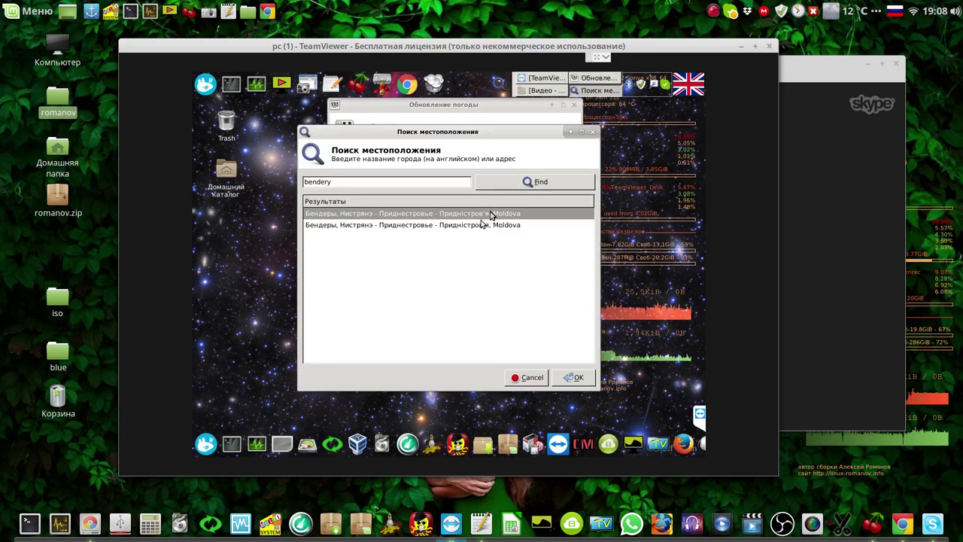
{"action": "left_click", "coordinate": [484, 228]}
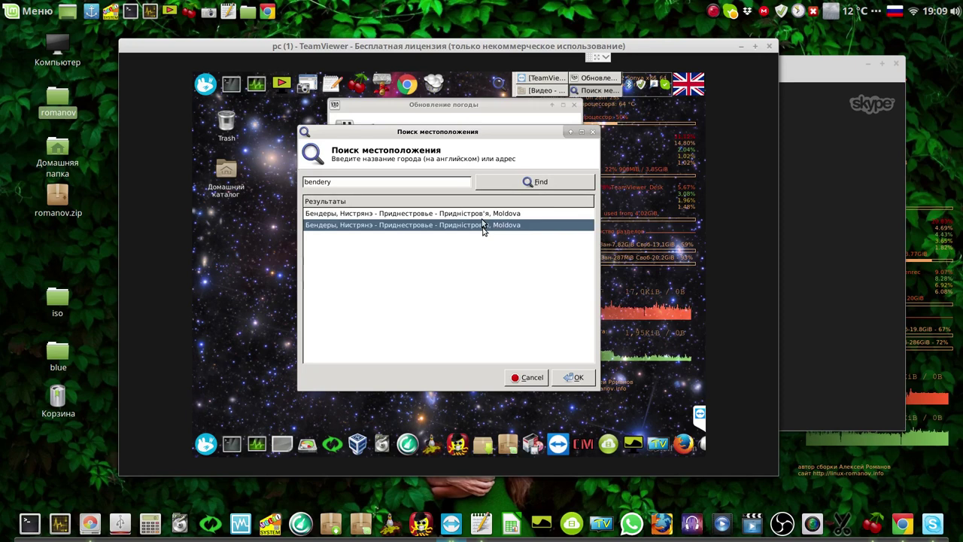
{"action": "left_click", "coordinate": [577, 377]}
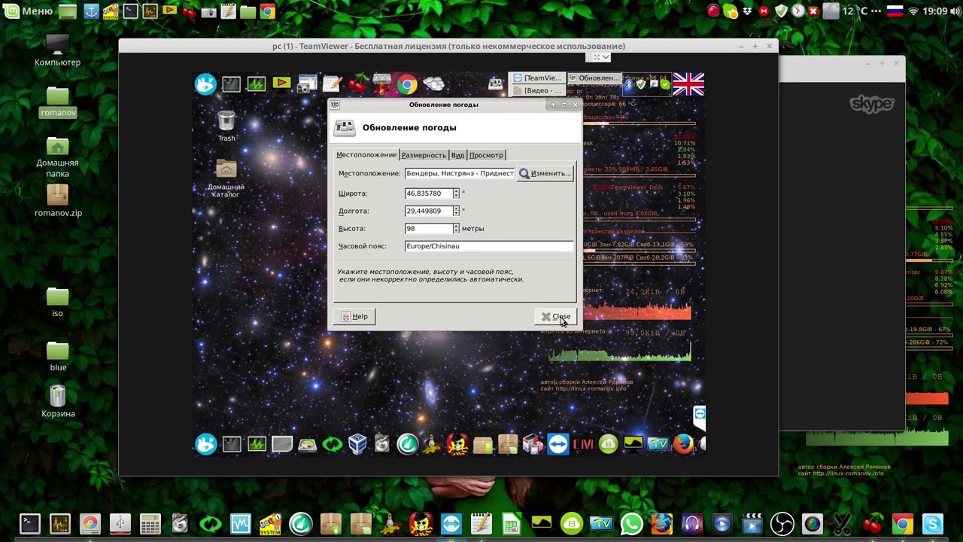
{"action": "left_click", "coordinate": [562, 317]}
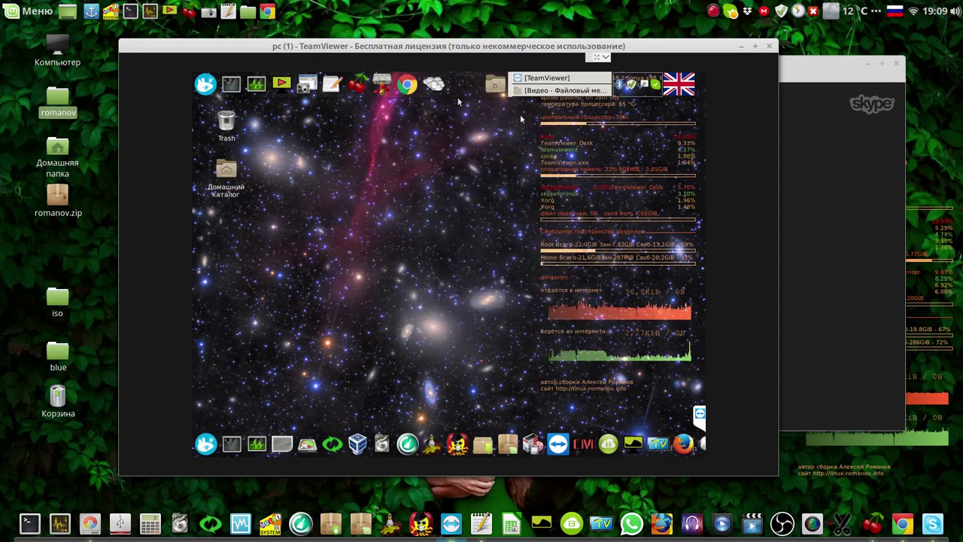
Review the weather summary's forecast, the tooltip for this evening and the detailed data, and close the summary
{"action": "left_click", "coordinate": [434, 87]}
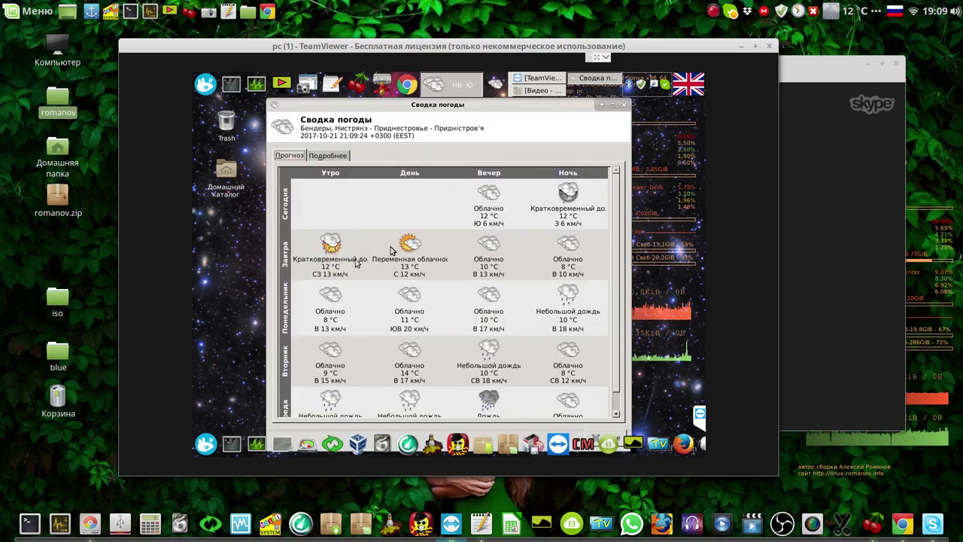
{"action": "mouse_move", "coordinate": [490, 224]}
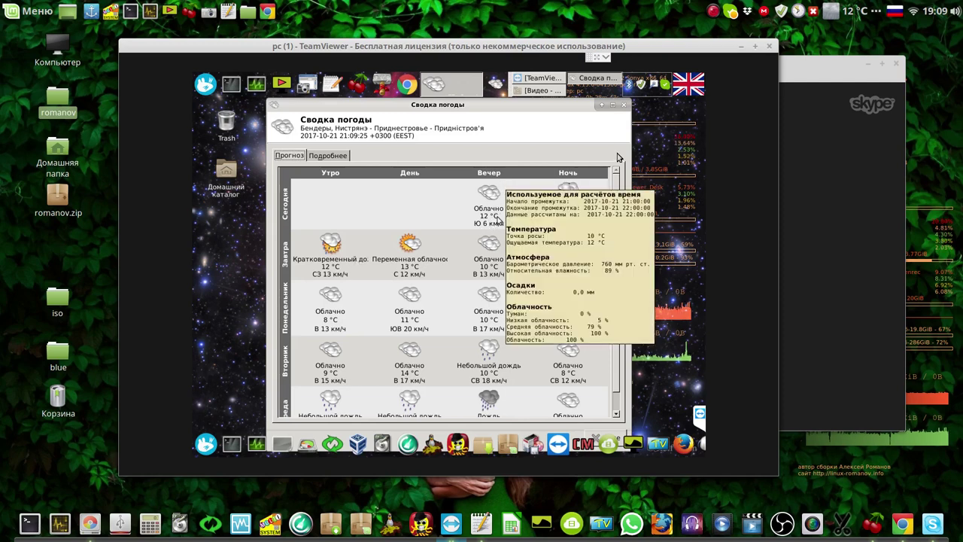
{"action": "left_click", "coordinate": [337, 157]}
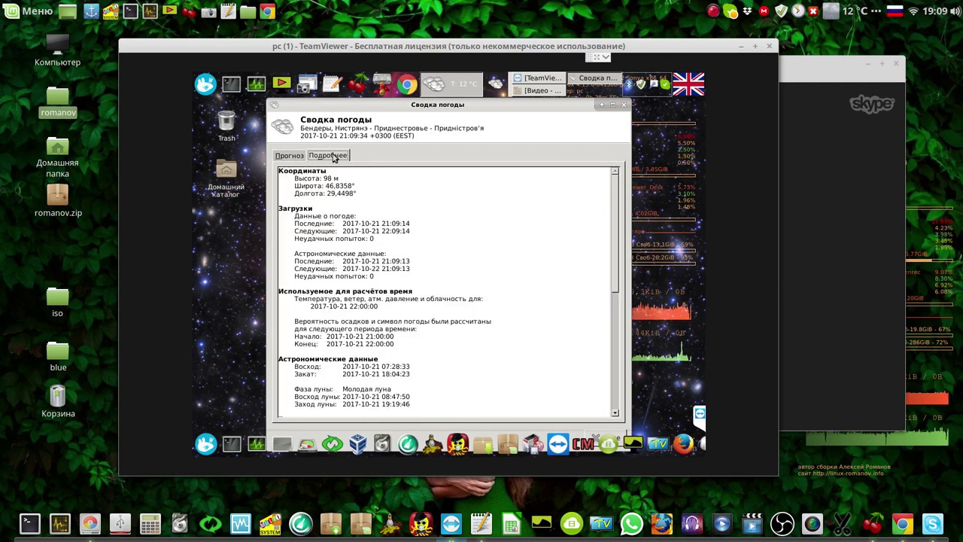
{"action": "left_click", "coordinate": [296, 158]}
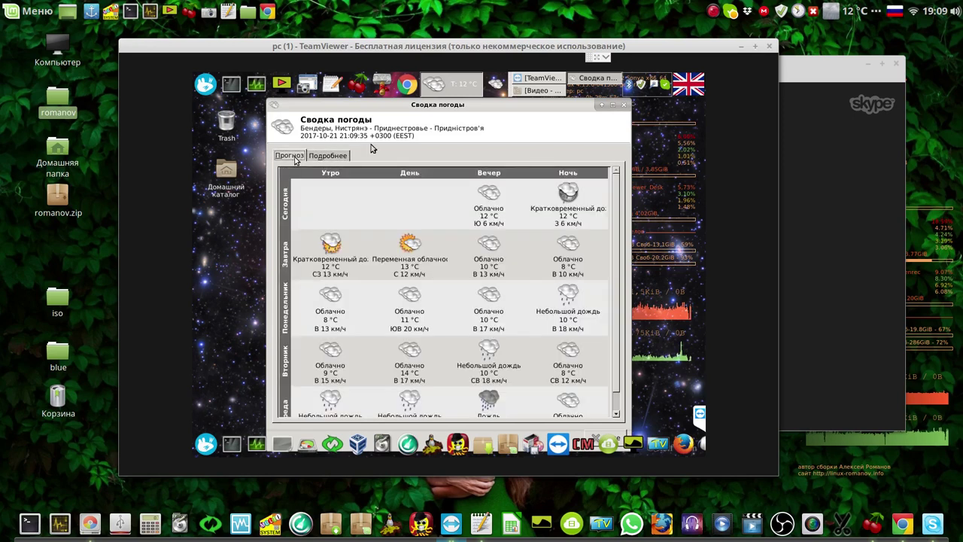
{"action": "left_click", "coordinate": [625, 106]}
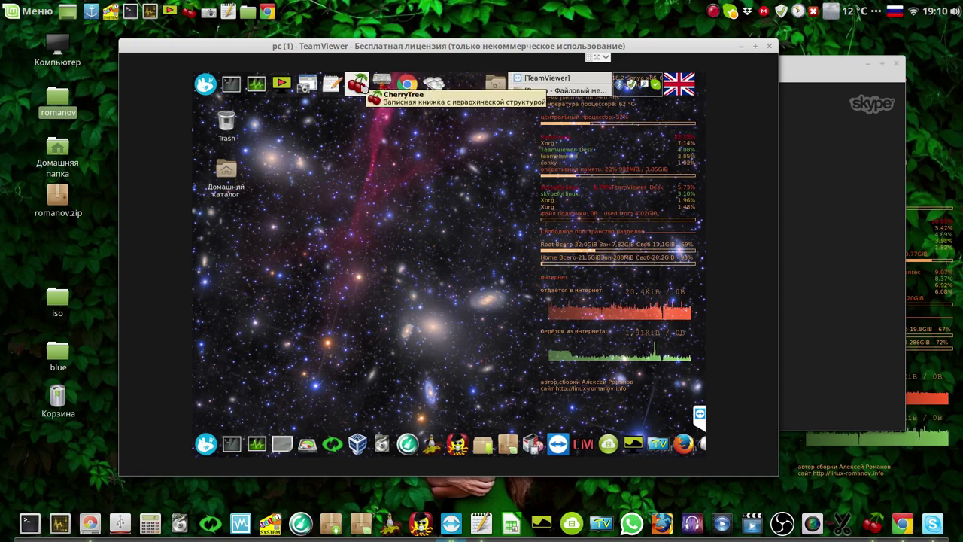
Test-launch CherryTree and close it, and check Google Chrome by loading the AR bookmark before closing the browser
{"action": "left_click", "coordinate": [362, 88]}
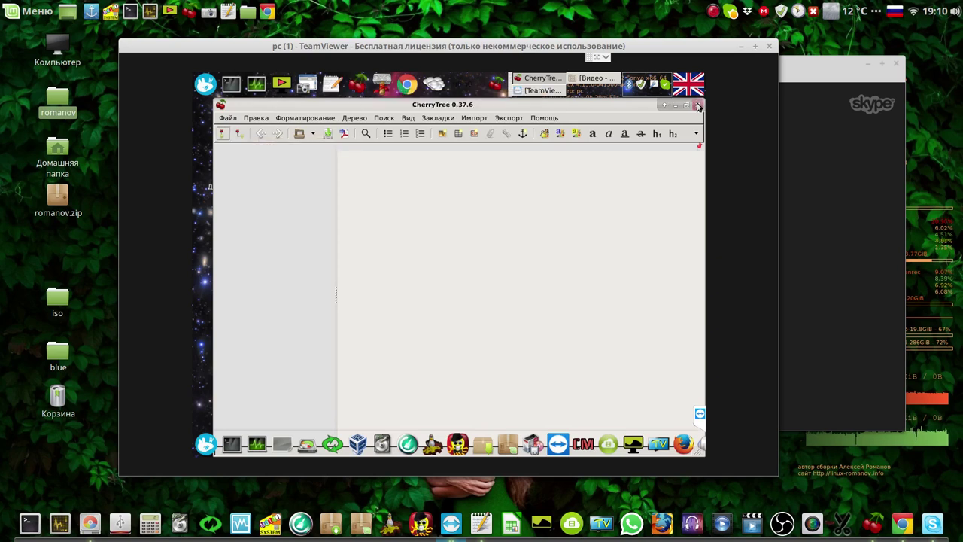
{"action": "left_click", "coordinate": [698, 105]}
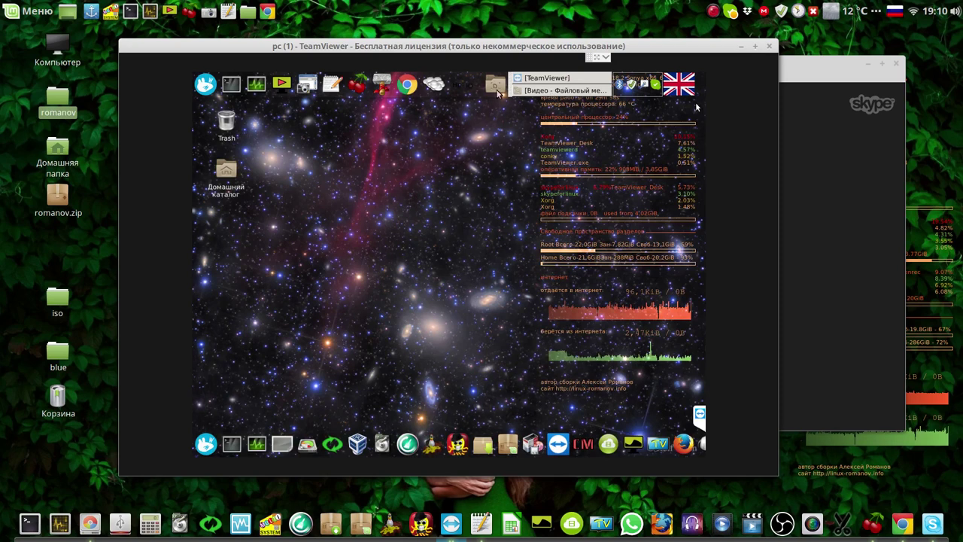
{"action": "left_click", "coordinate": [408, 87]}
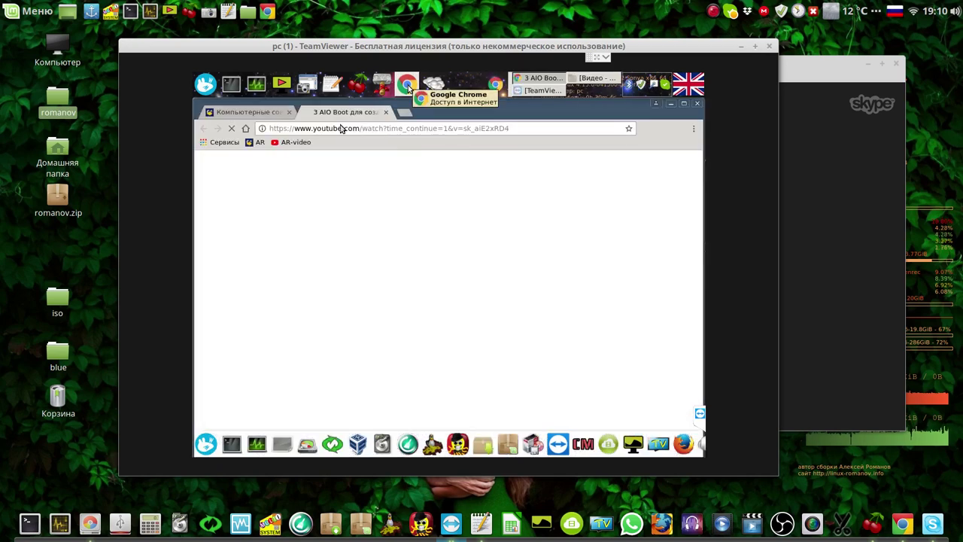
{"action": "left_click", "coordinate": [259, 143]}
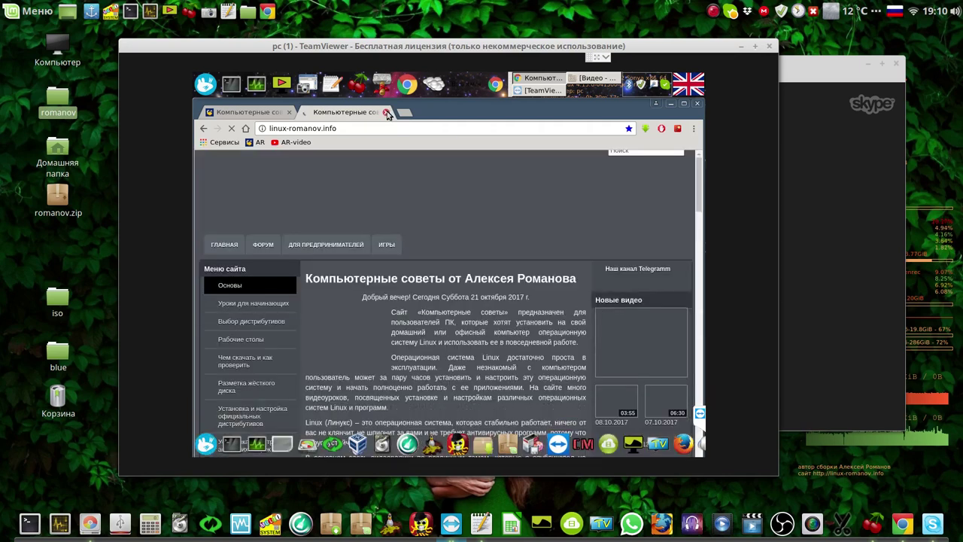
{"action": "left_click", "coordinate": [386, 112]}
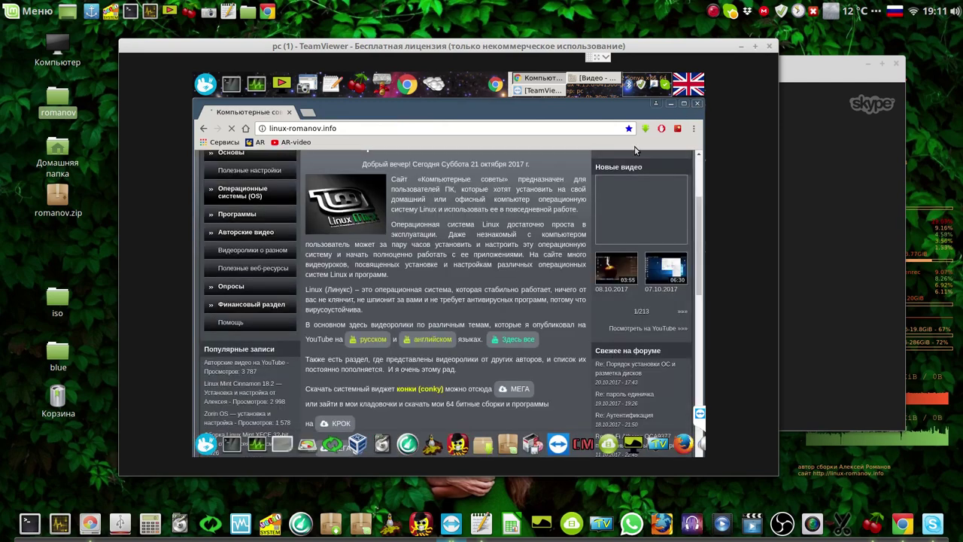
{"action": "key", "text": "alt+F4"}
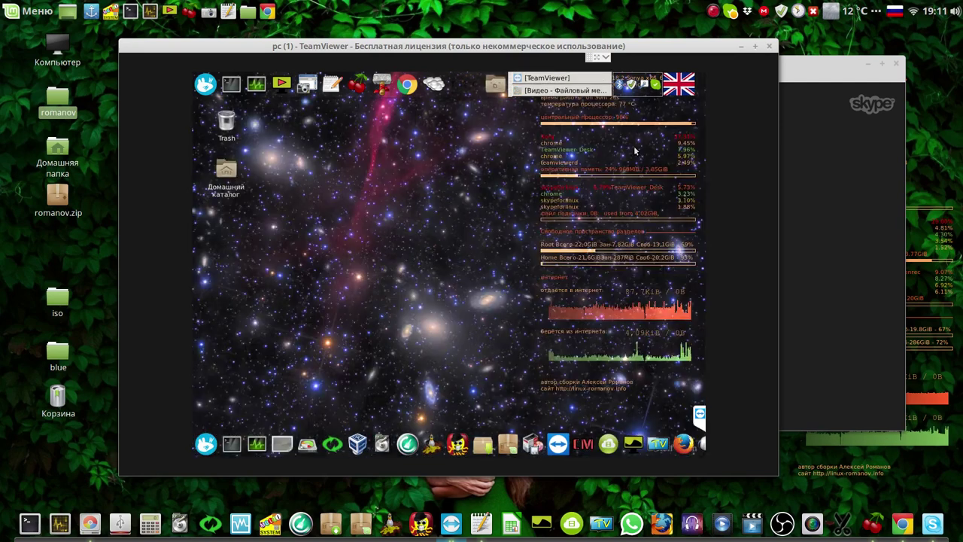
Examine the root, swap and home partitions of /dev/sda in GParted, including their sizes and labels, and close it
{"action": "left_click", "coordinate": [307, 446]}
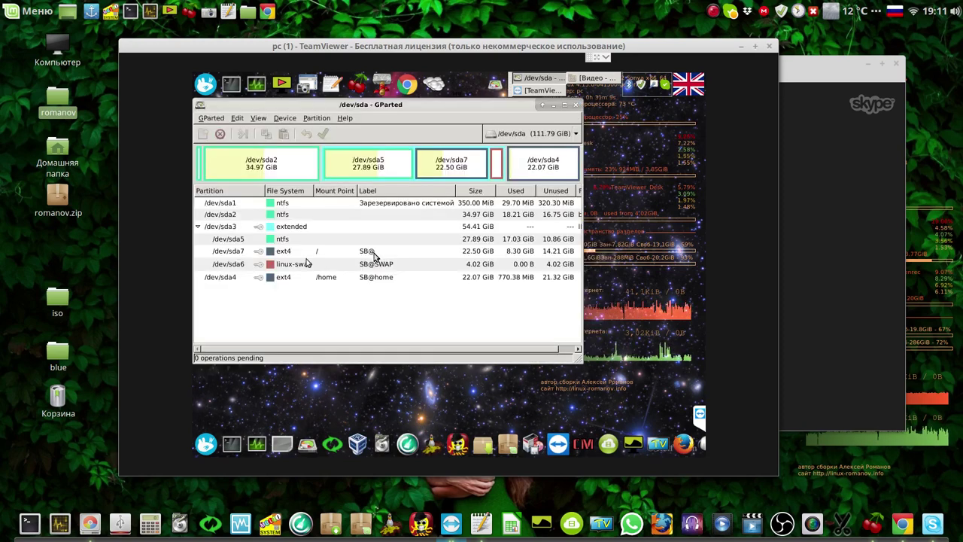
{"action": "left_click", "coordinate": [373, 253]}
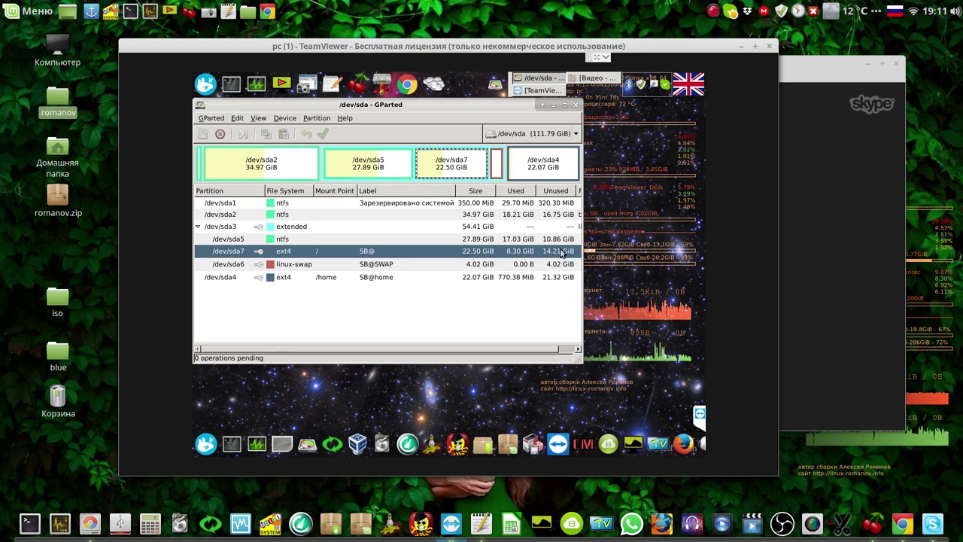
{"action": "left_click", "coordinate": [475, 269]}
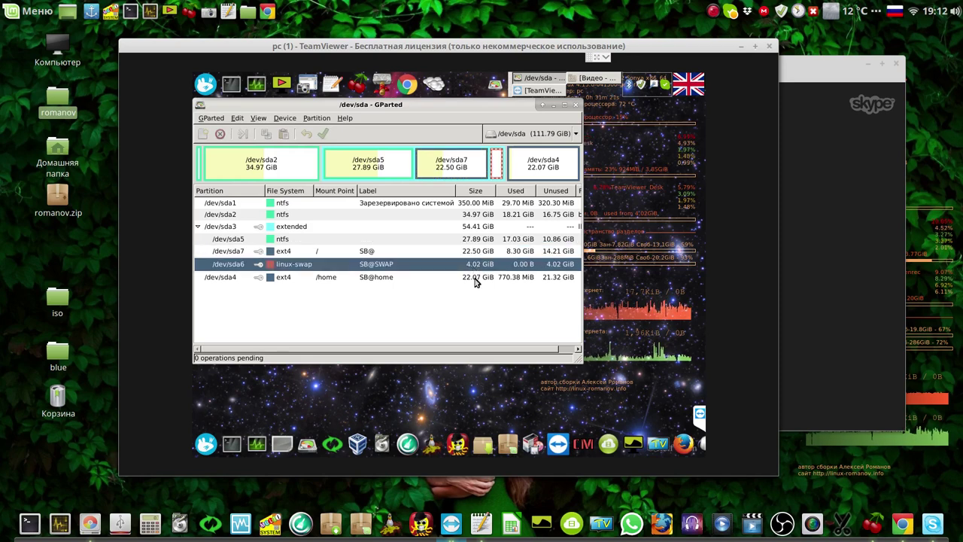
{"action": "left_click", "coordinate": [475, 278]}
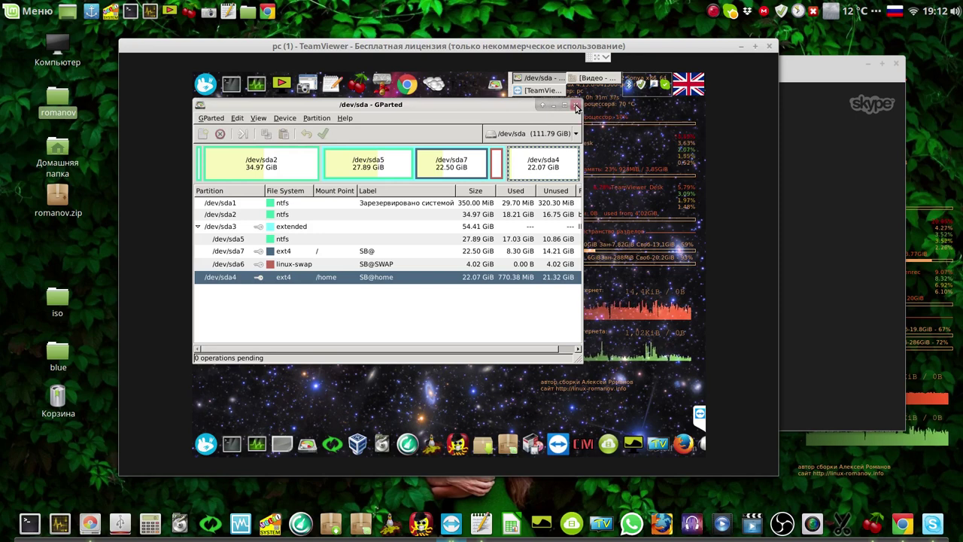
{"action": "left_click", "coordinate": [368, 255]}
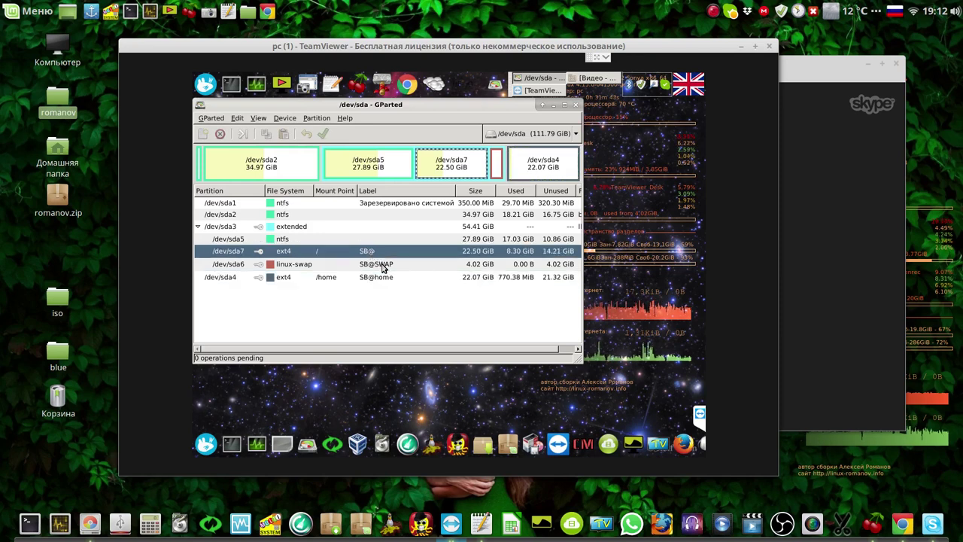
{"action": "left_click", "coordinate": [382, 267]}
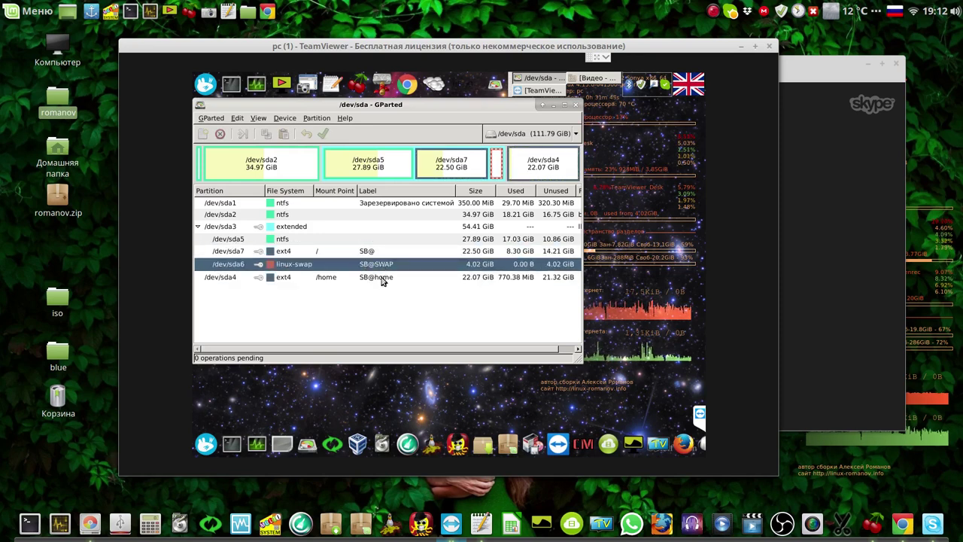
{"action": "left_click", "coordinate": [382, 279]}
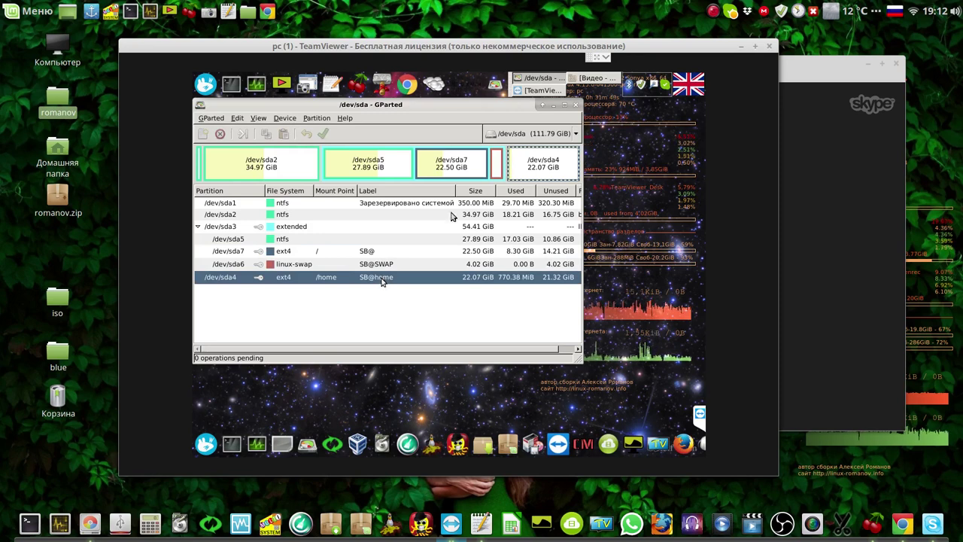
{"action": "left_click", "coordinate": [576, 108]}
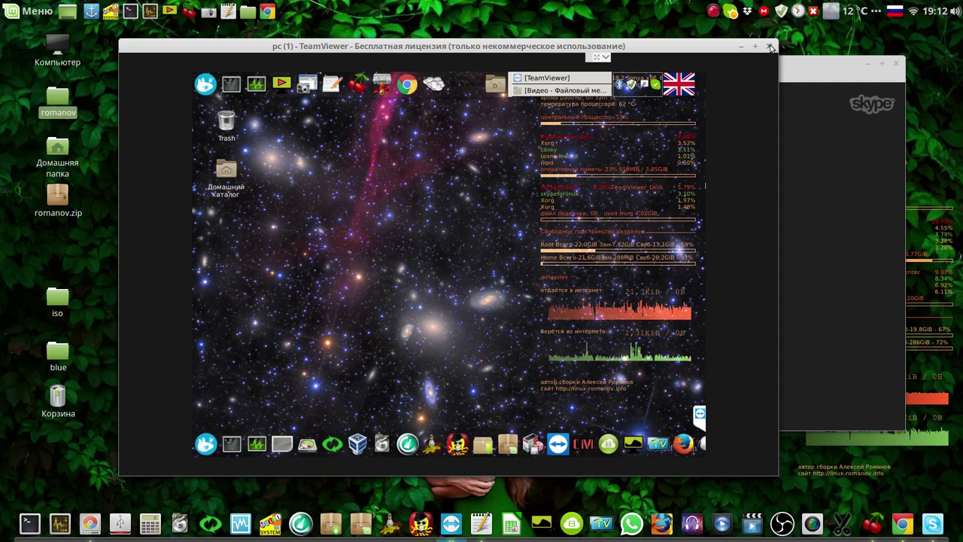
Switch to the ongoing Skype call window
{"action": "left_click", "coordinate": [815, 62]}
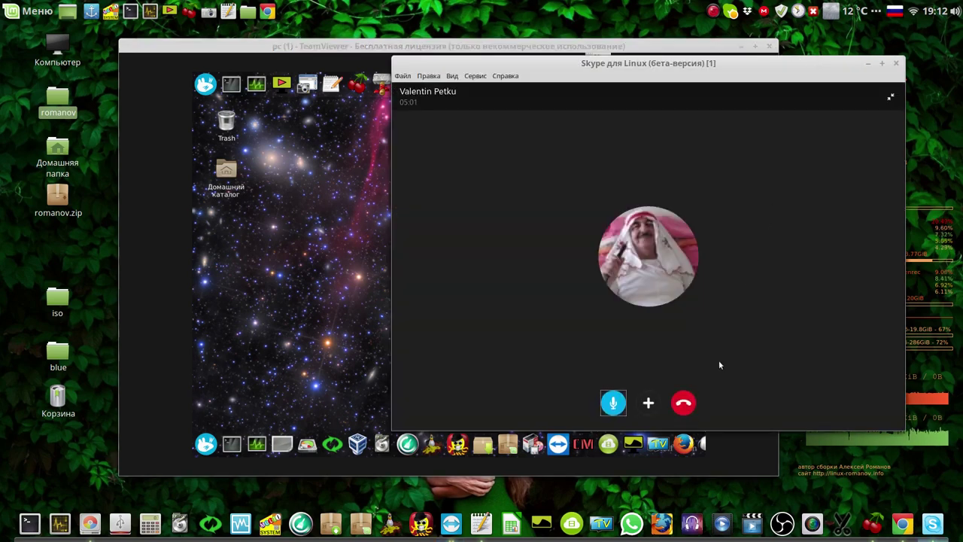